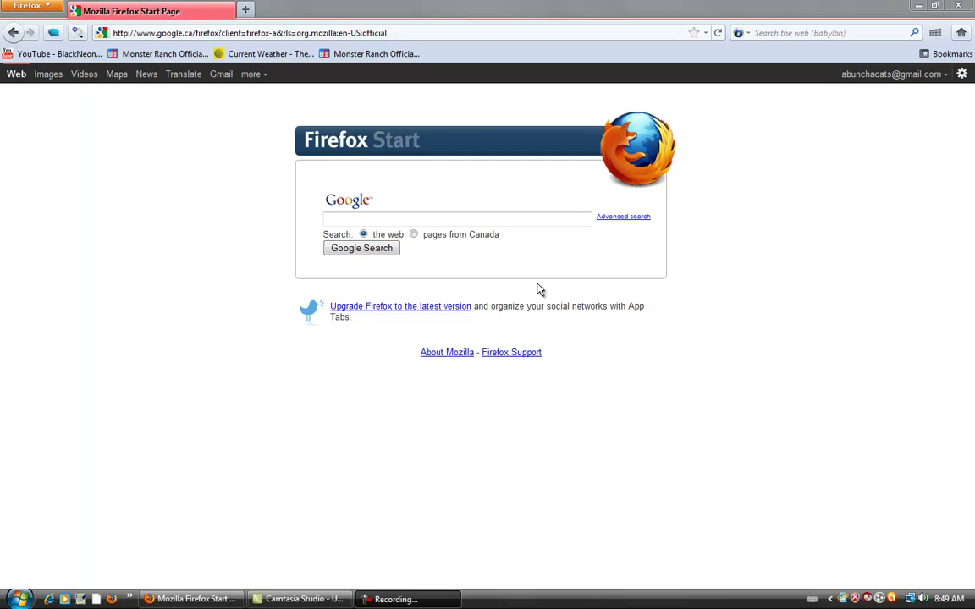
- Search Google for "Too Many Items" and open the TooManyItems thread on the Minecraft Forum
click(518, 220)
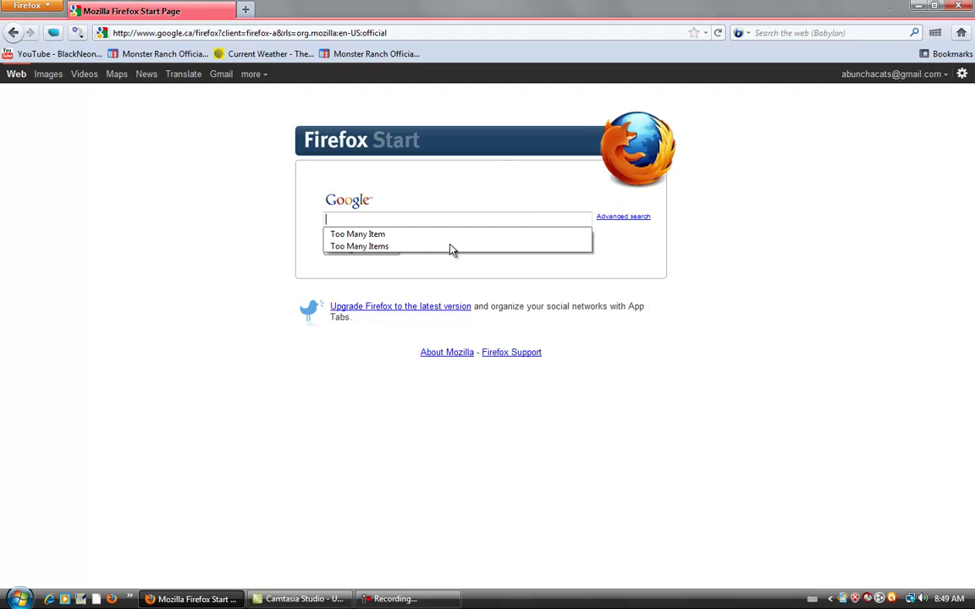
click(369, 247)
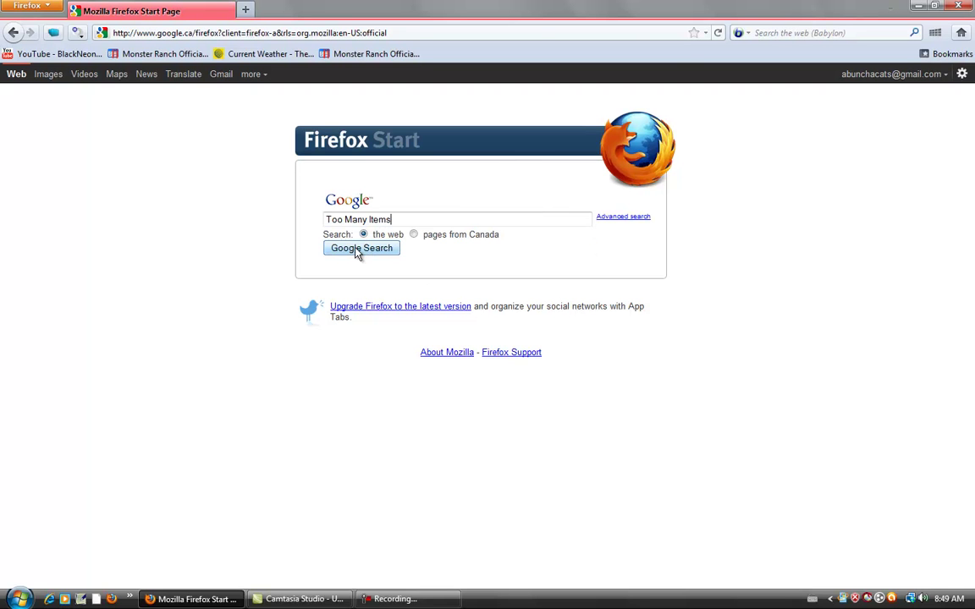
click(369, 252)
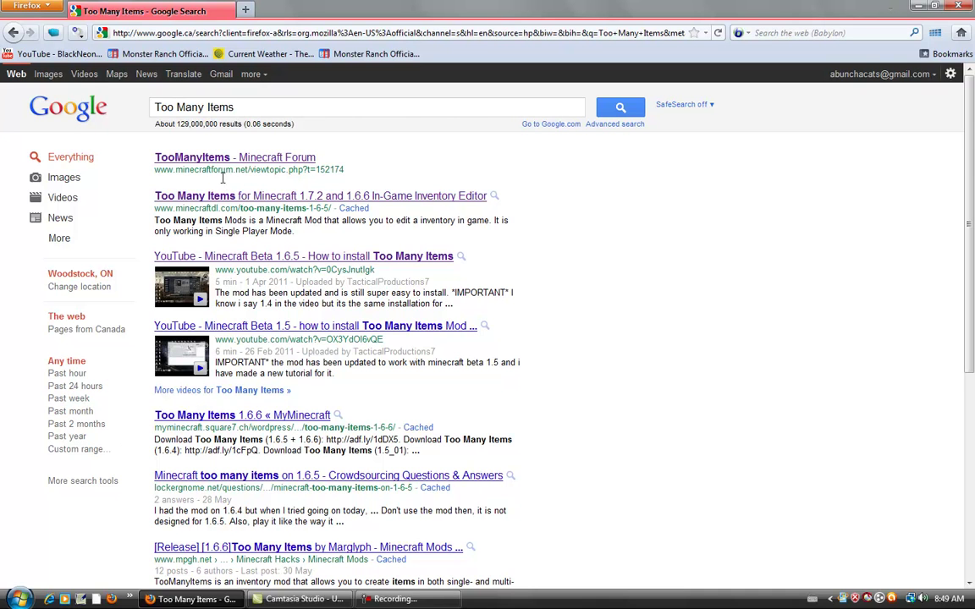
click(207, 157)
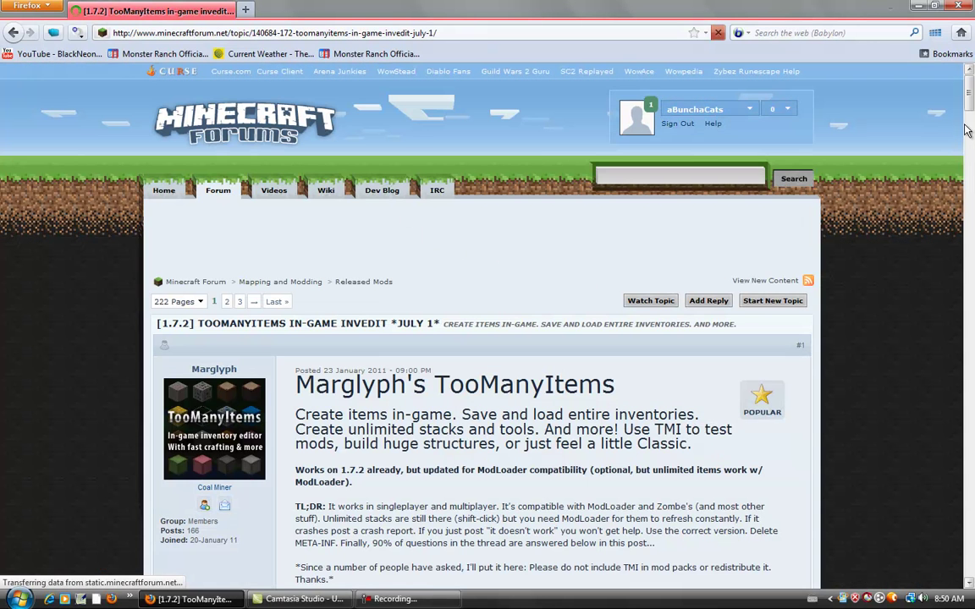
- Download the TooManyItems mod for Minecraft 1.7.2 & 1.7_01 from the forum post, skipping the AdF.ly ad
scroll(972, 151, down, 10)
scroll(972, 151, down, 6)
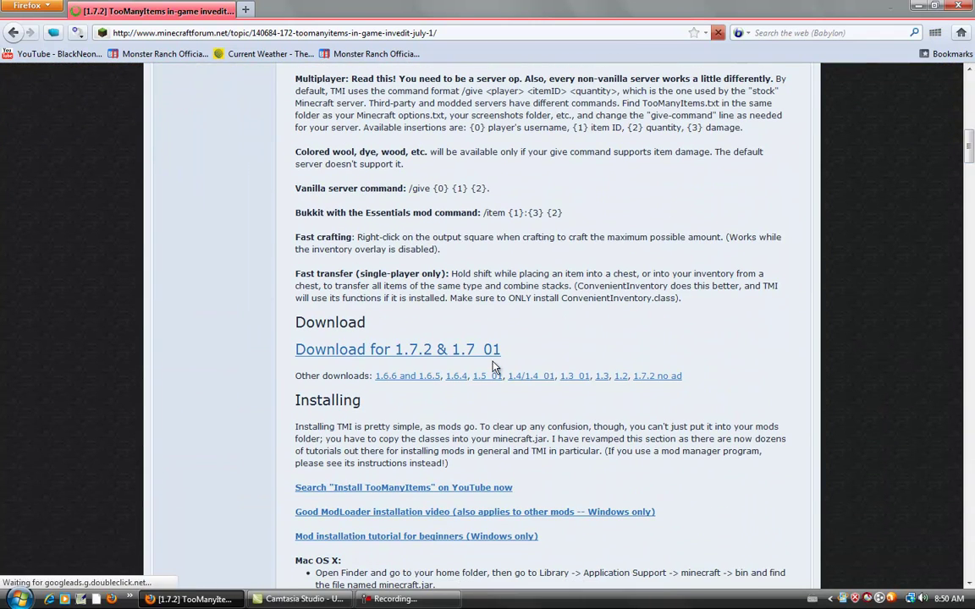
click(368, 350)
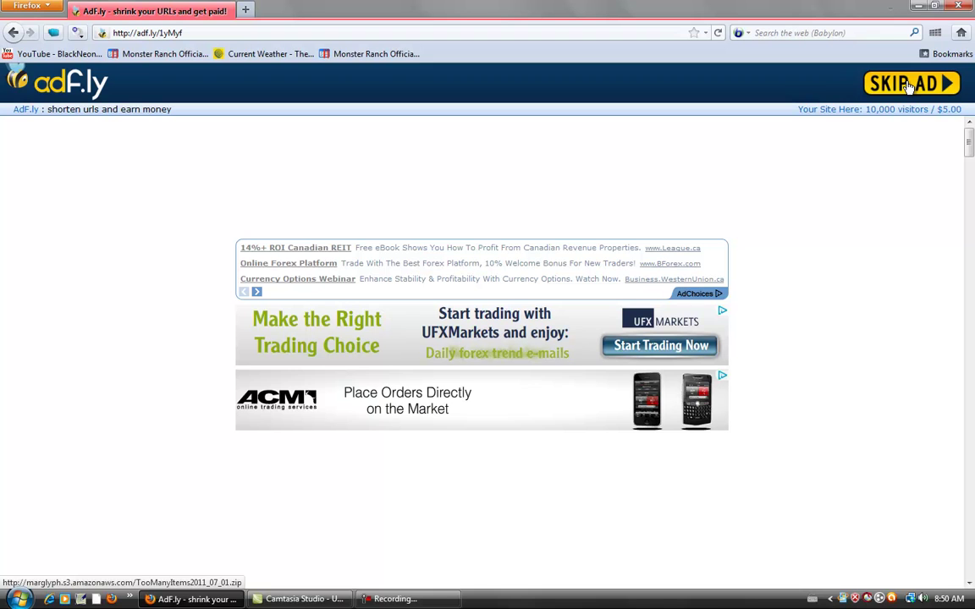
click(907, 84)
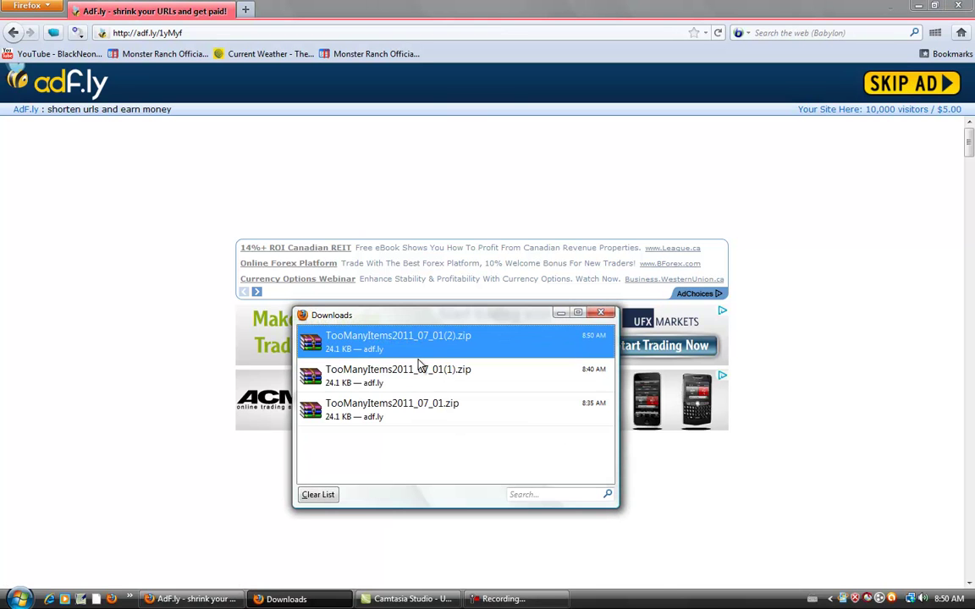
- Open the downloaded TooManyItems2011_07_01(2).zip in WinRAR, and close the download list and the browser
double_click(365, 342)
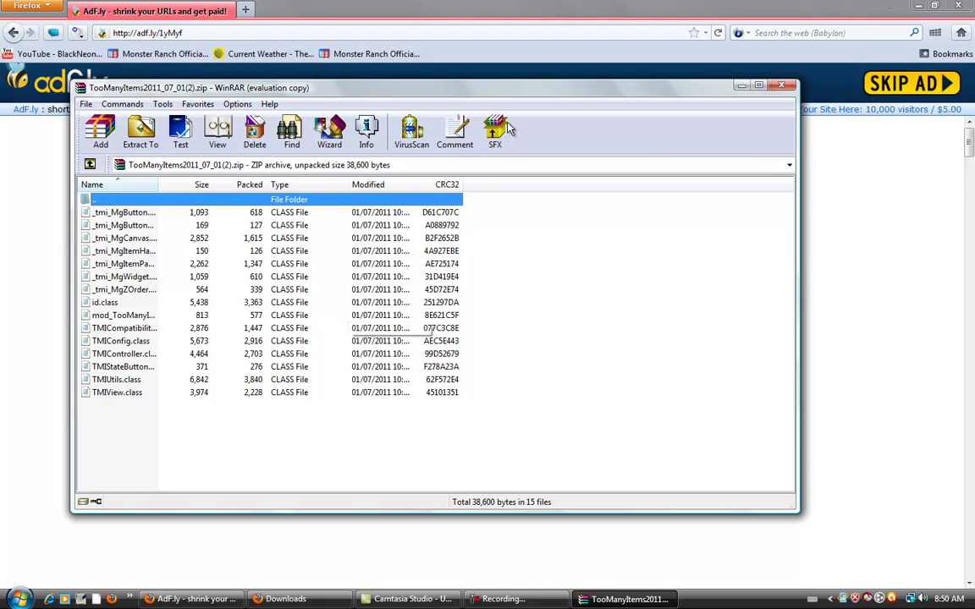
drag(560, 85, 617, 8)
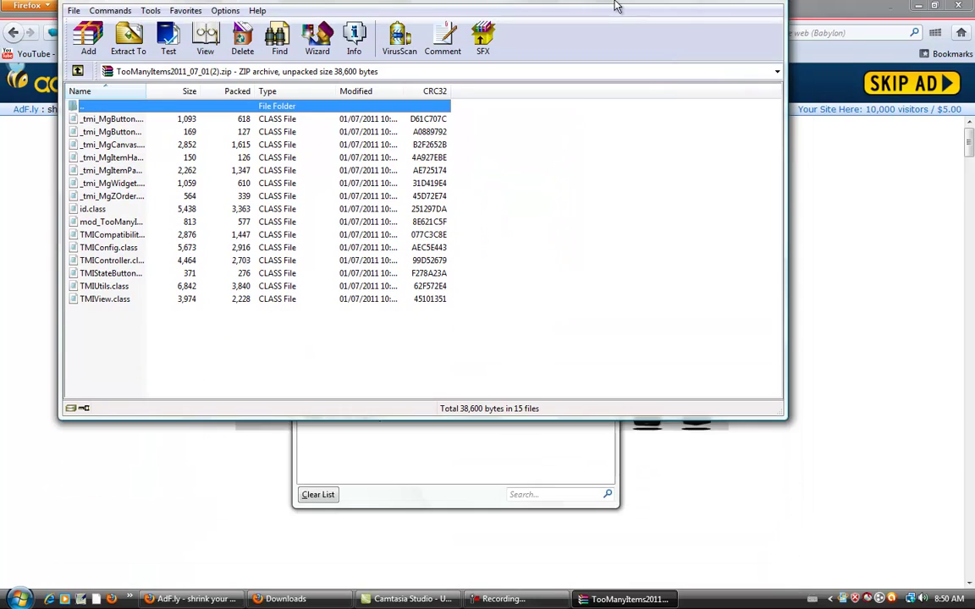
click(572, 458)
click(604, 314)
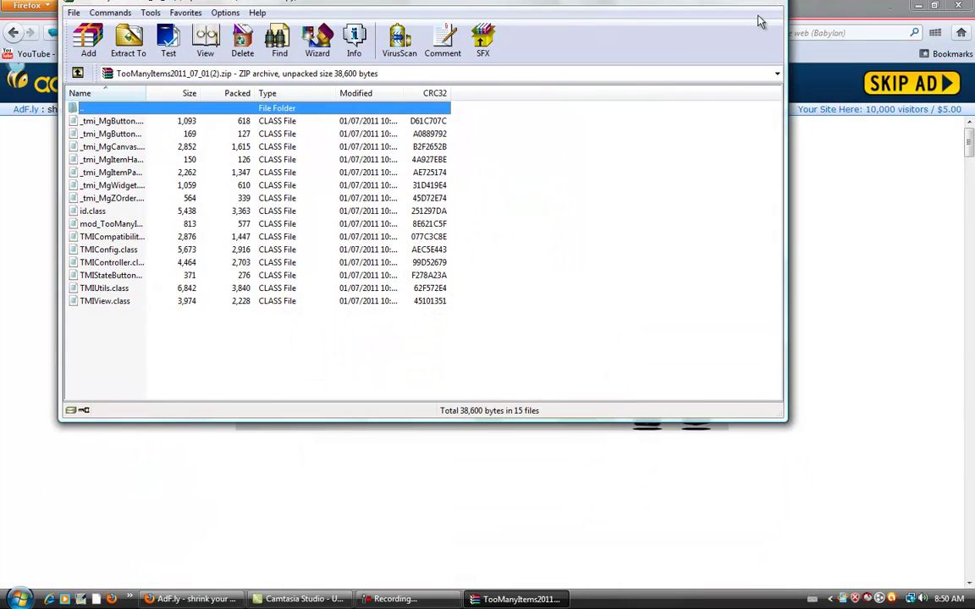
drag(677, 7, 643, 23)
click(668, 12)
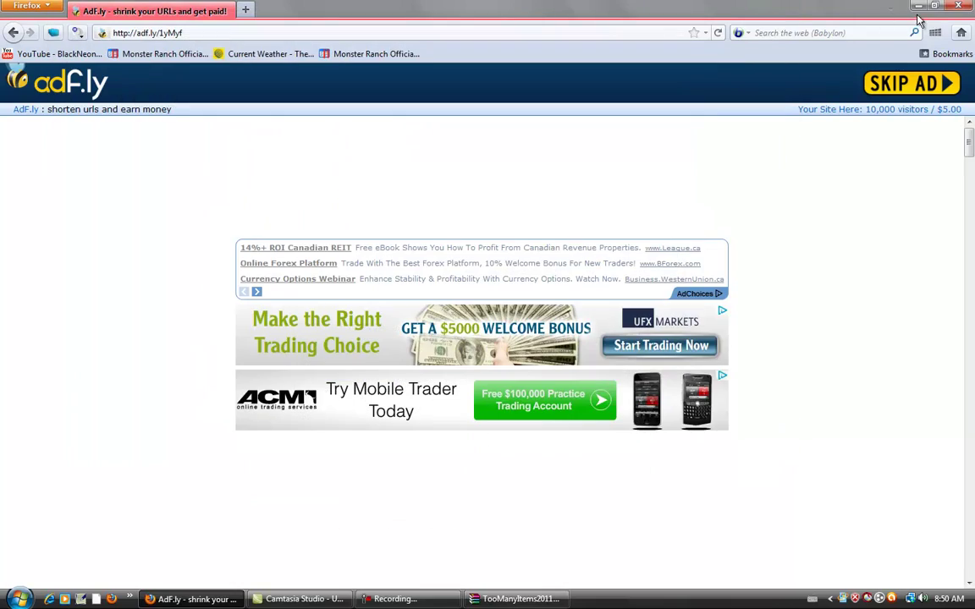
click(958, 6)
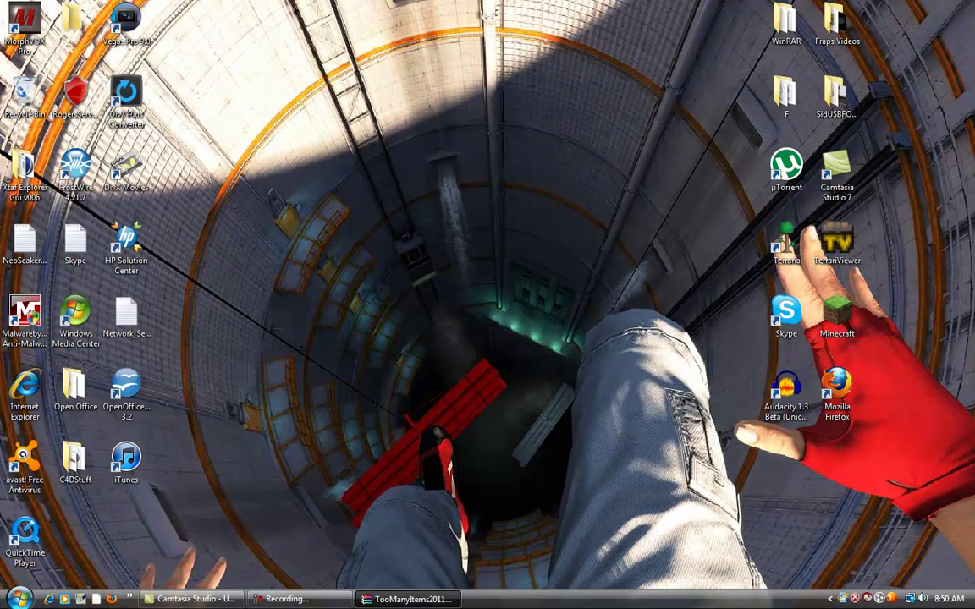
- Go to the %appdata% folder and open the bin folder inside .minecraft
click(19, 598)
click(39, 576)
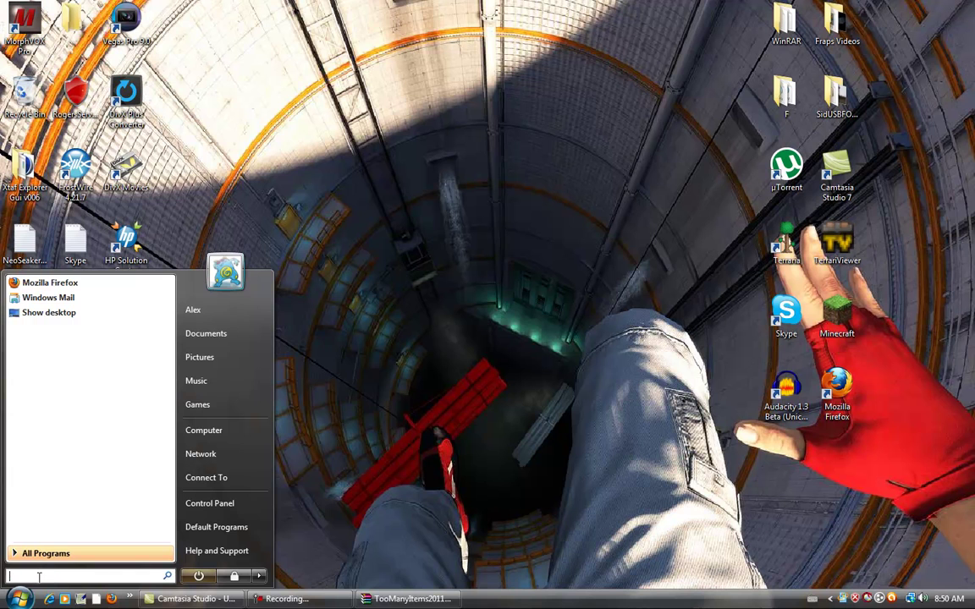
text(%appda)
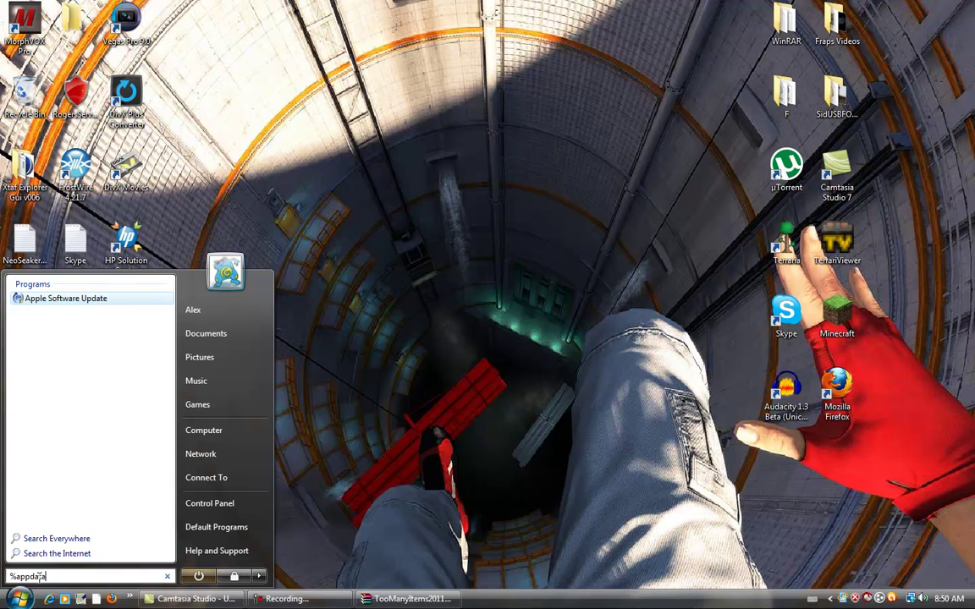
text(ta%)
key(Return)
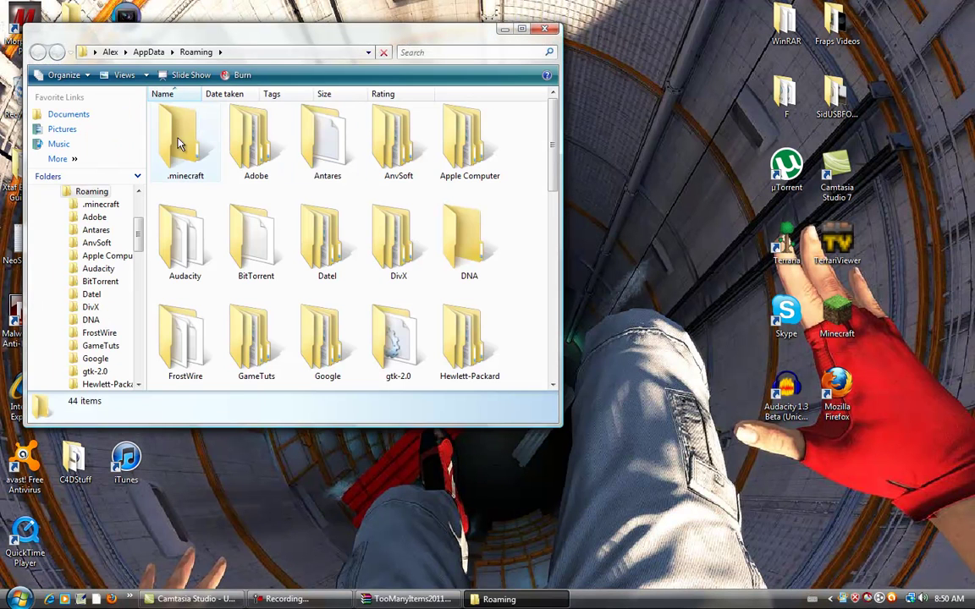
double_click(182, 158)
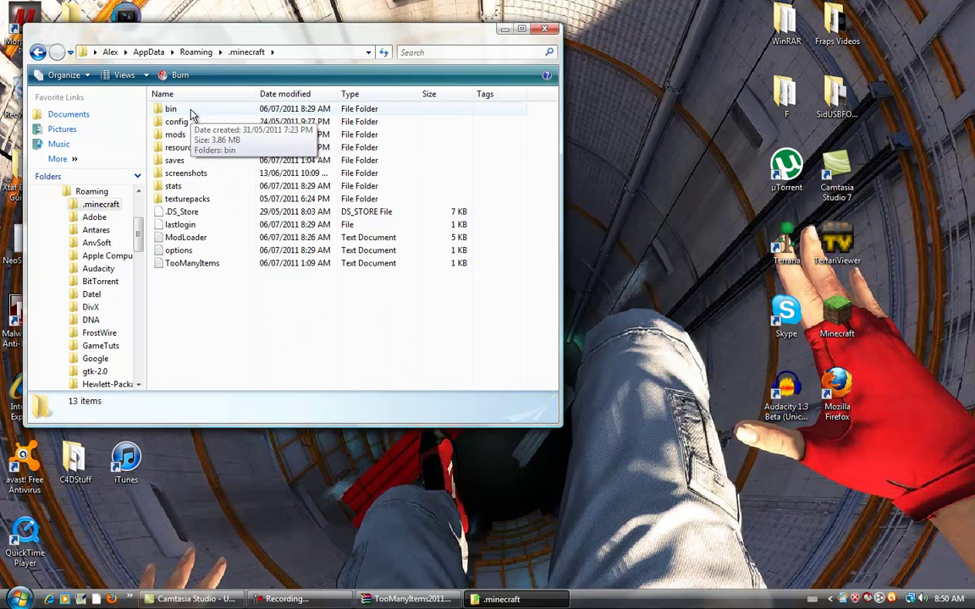
double_click(191, 113)
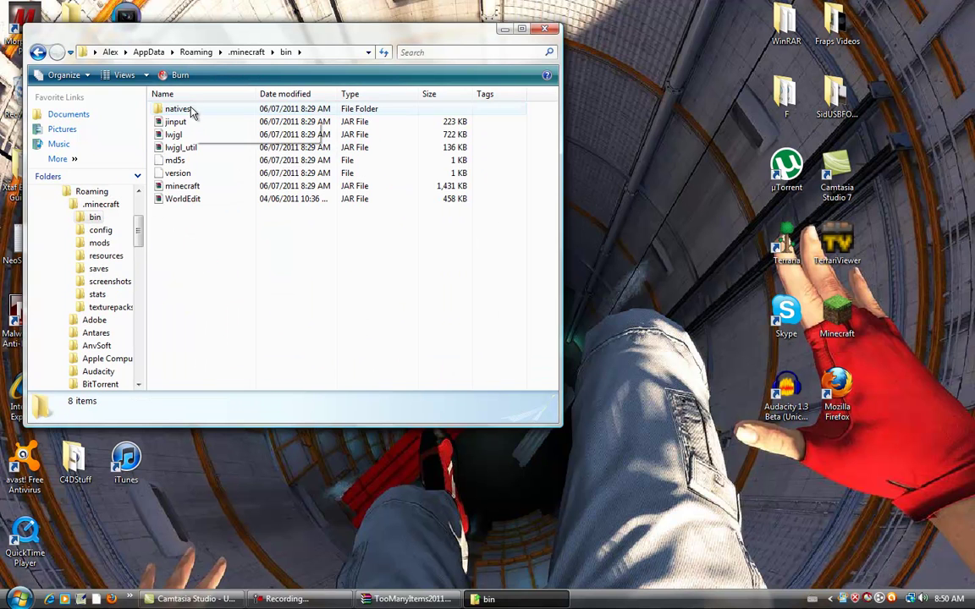
- Open the minecraft JAR file in WinRAR and close the bin folder window
click(203, 189)
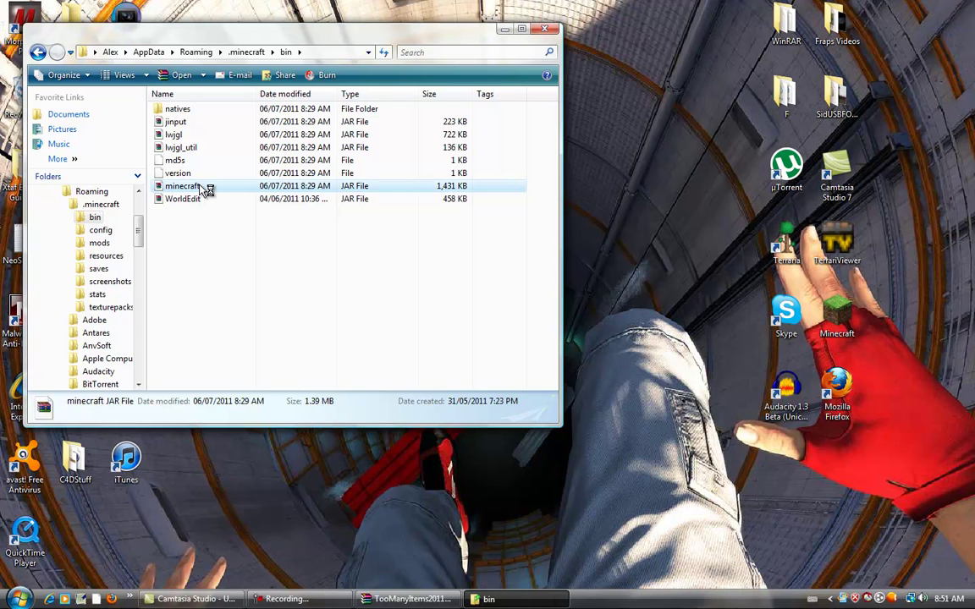
double_click(205, 190)
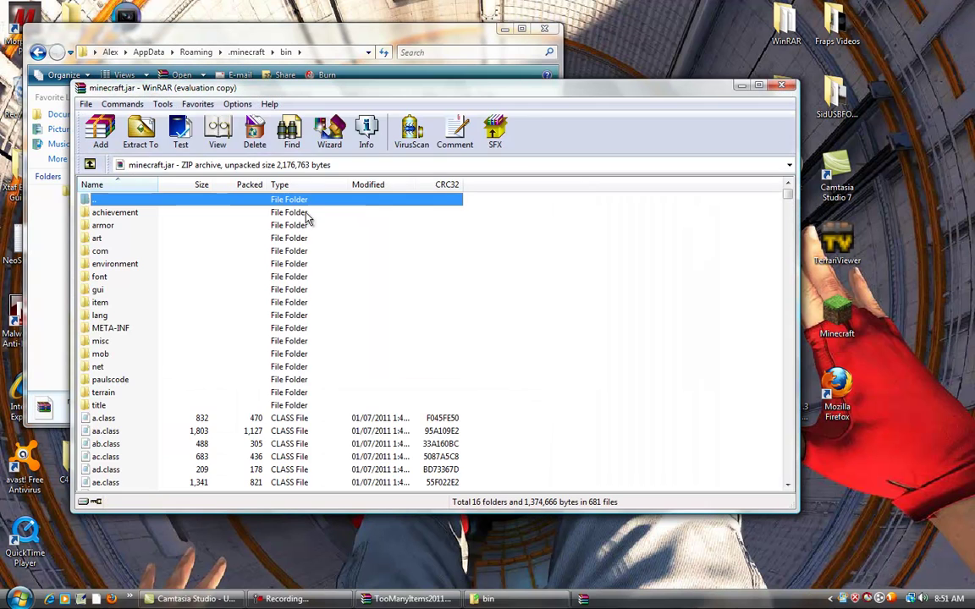
drag(296, 95, 271, 108)
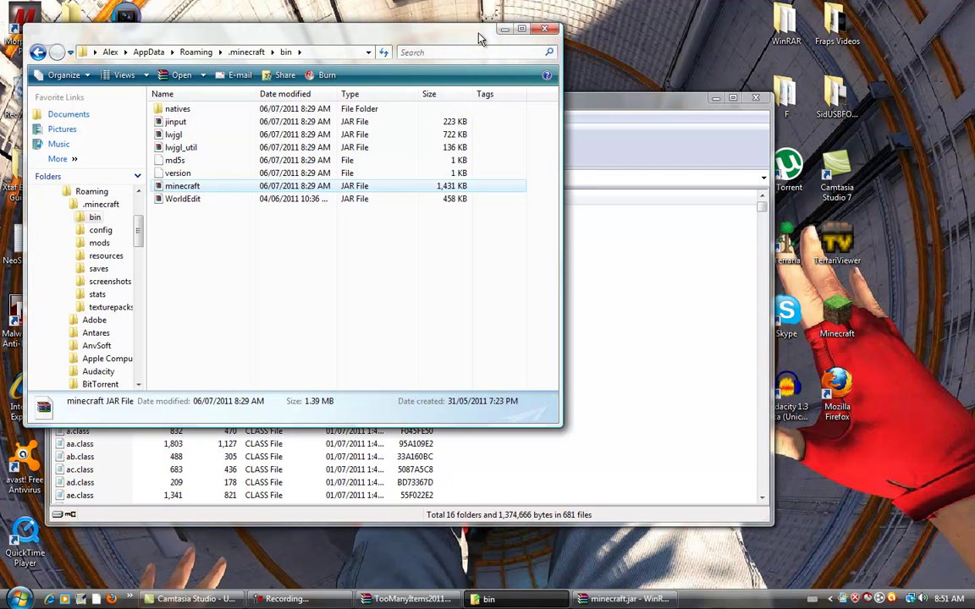
click(470, 30)
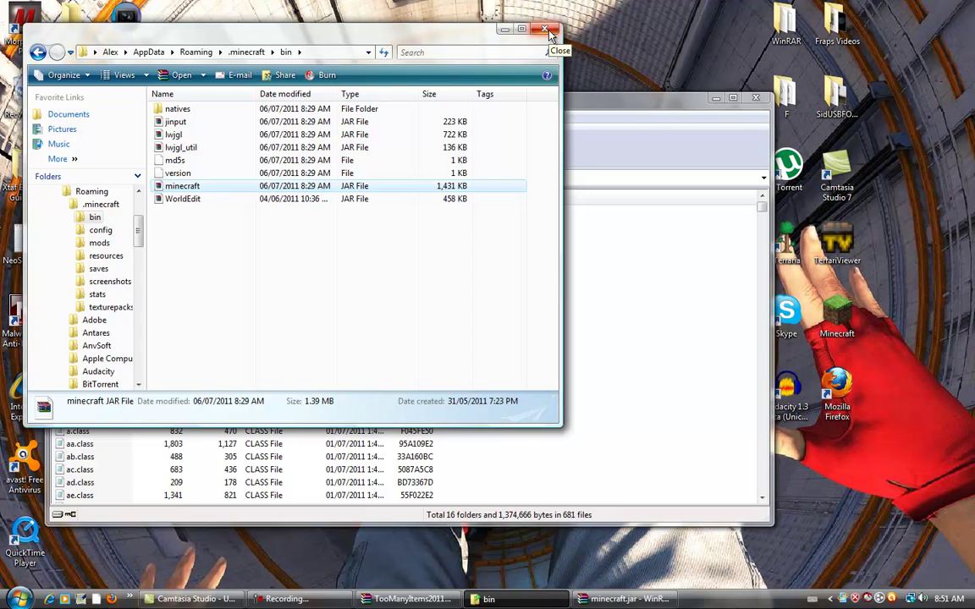
click(549, 32)
drag(507, 98, 519, 54)
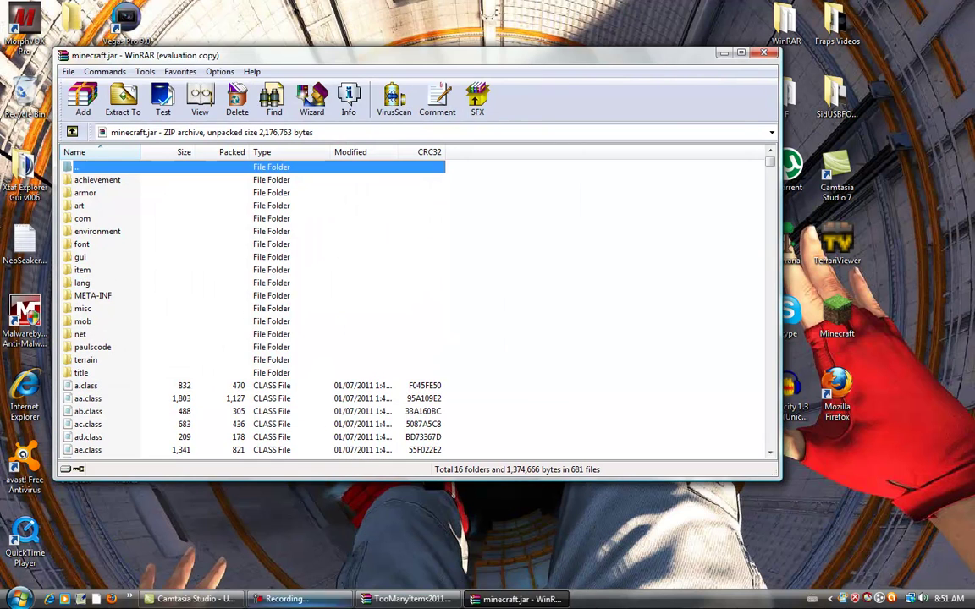
drag(315, 56, 300, 27)
- Add all class files from the TooManyItems archive to minecraft.jar with Add and replace files, and close the mod archive
click(406, 599)
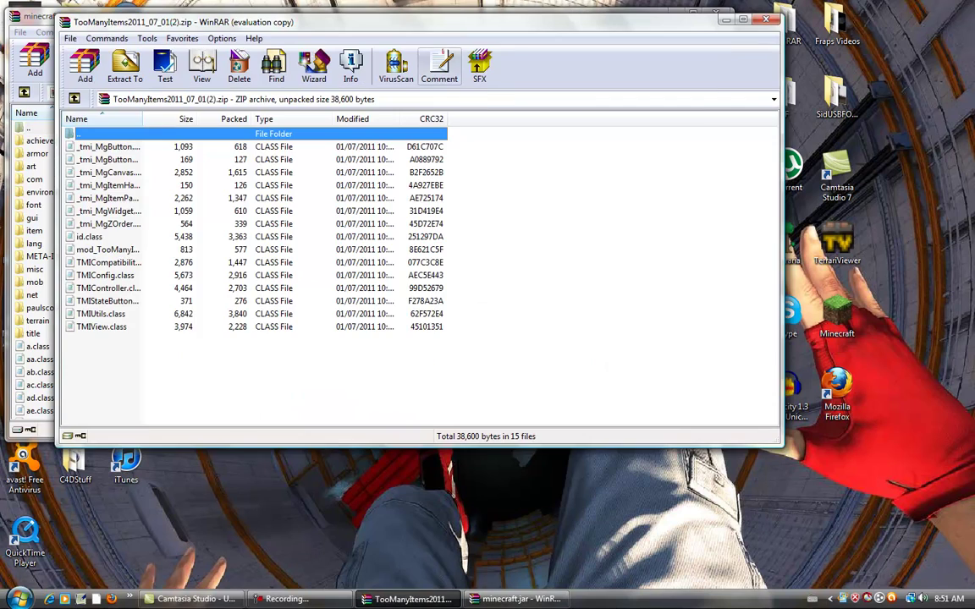
drag(388, 27, 404, 73)
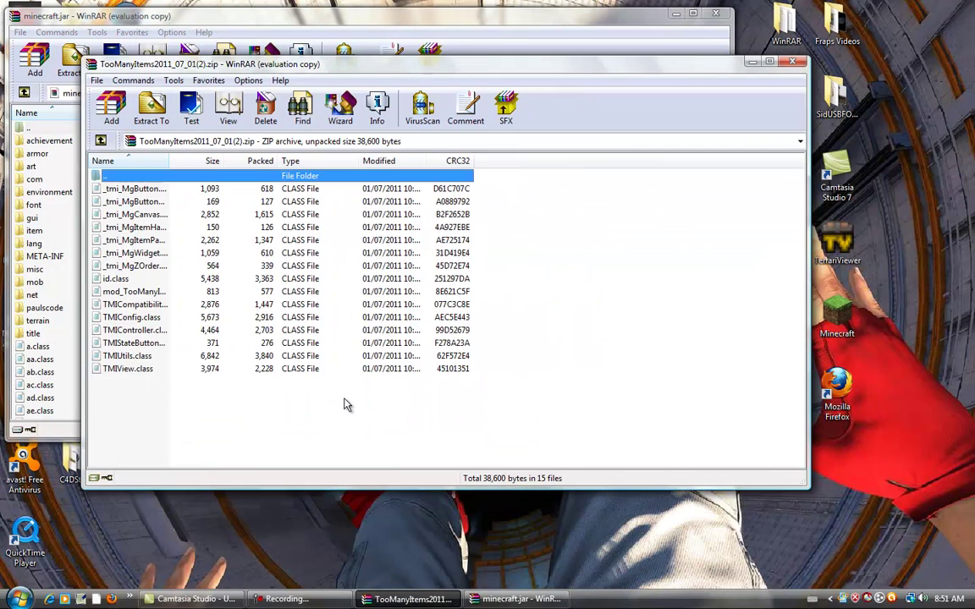
drag(344, 404, 153, 180)
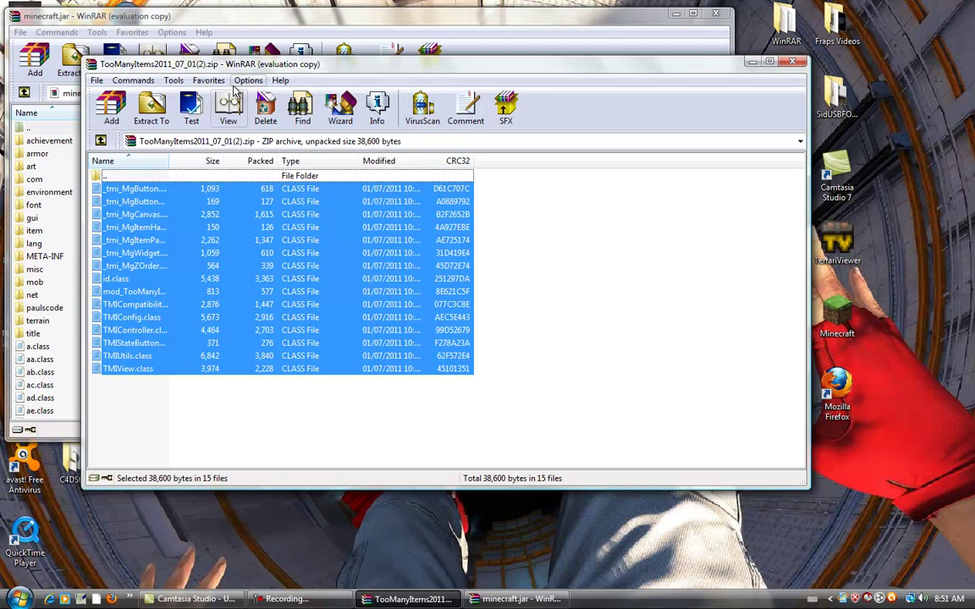
drag(271, 68, 620, 81)
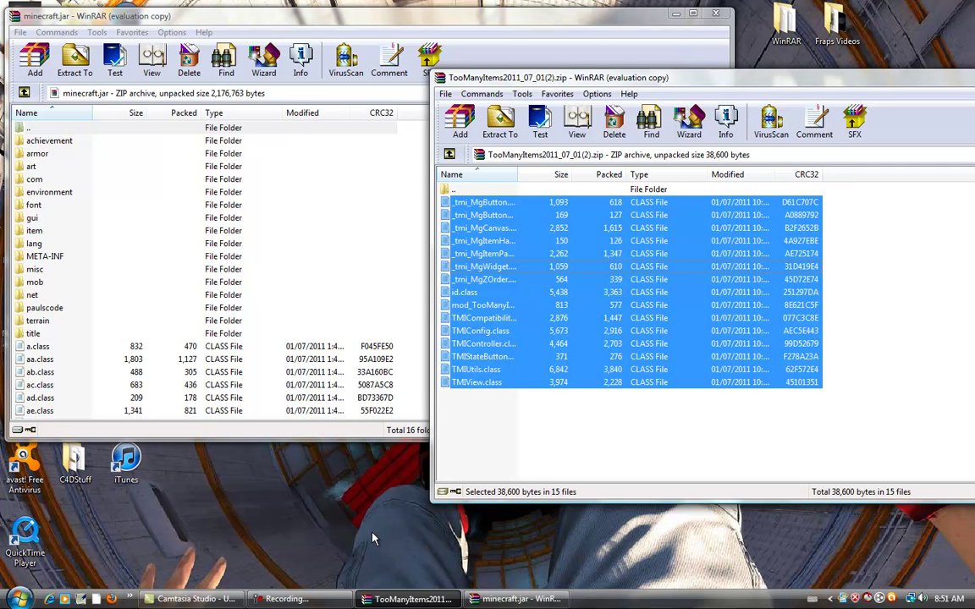
drag(482, 279, 253, 254)
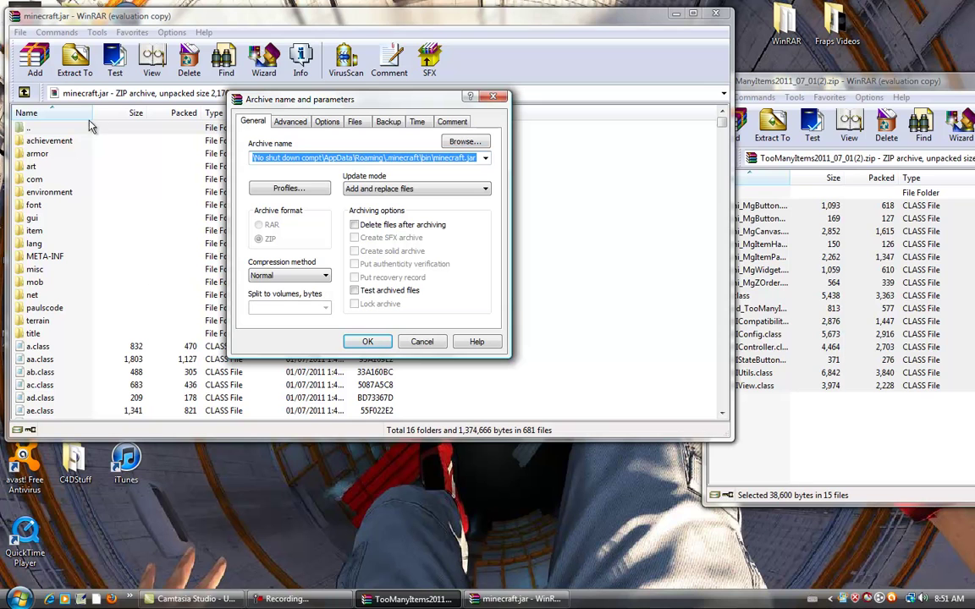
click(368, 342)
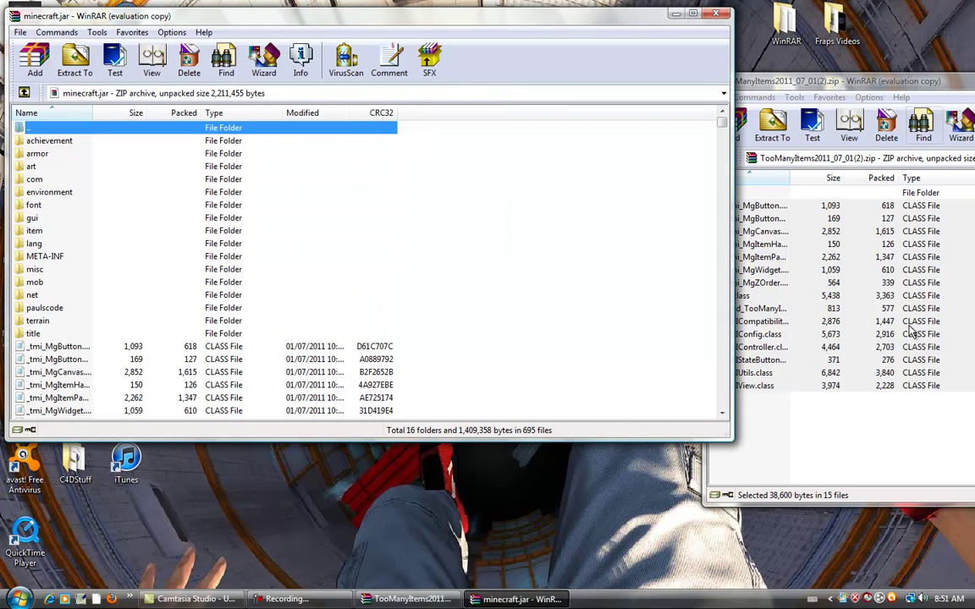
drag(949, 78, 825, 76)
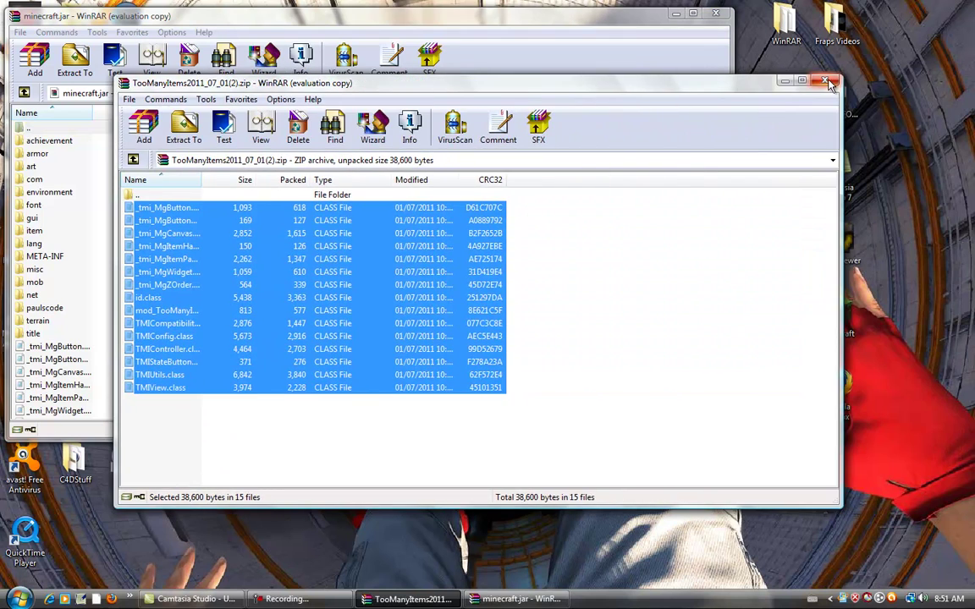
click(826, 79)
- Delete the META-INF folder from minecraft.jar and close the archive
click(38, 257)
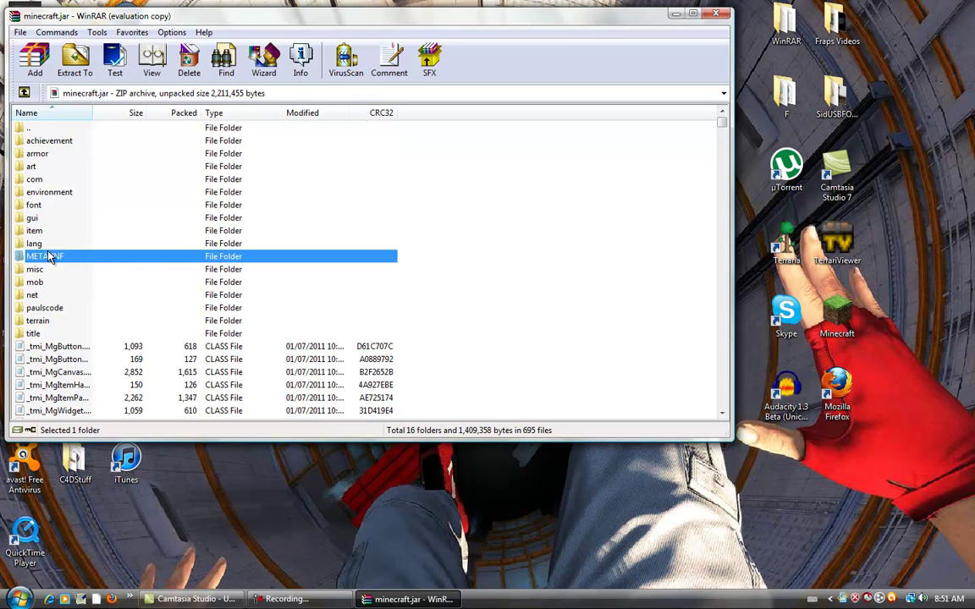
key(Delete)
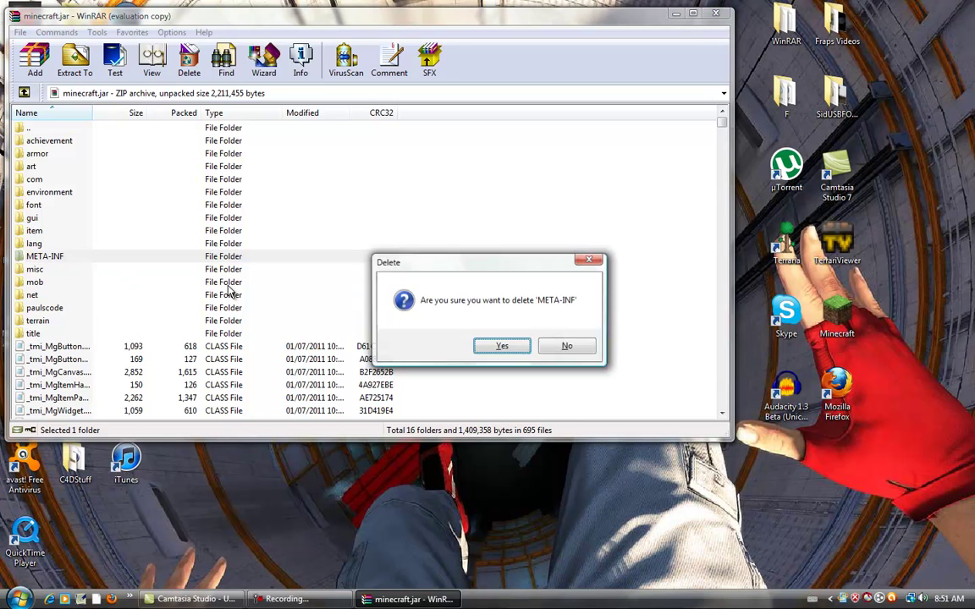
click(495, 343)
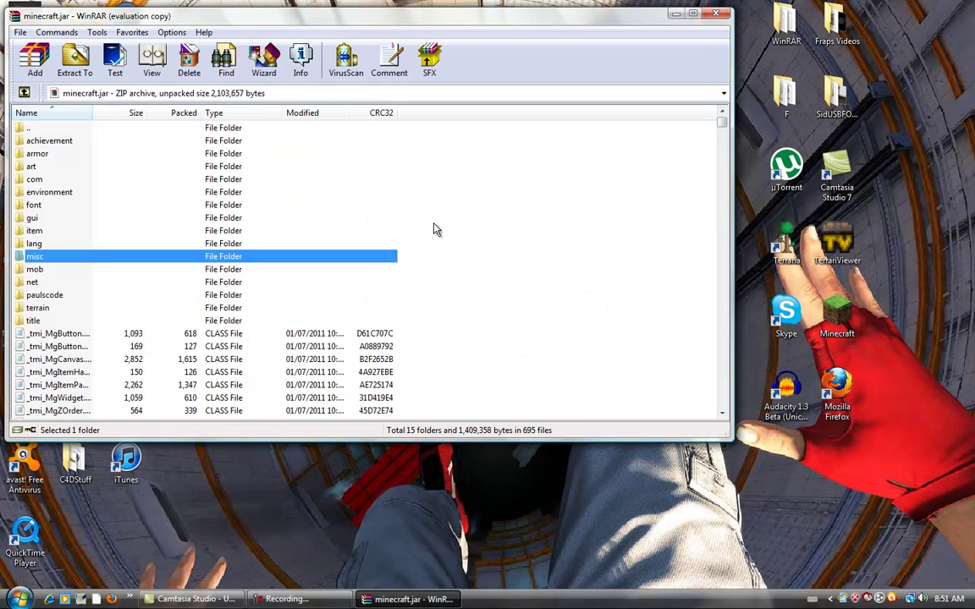
click(536, 194)
click(716, 12)
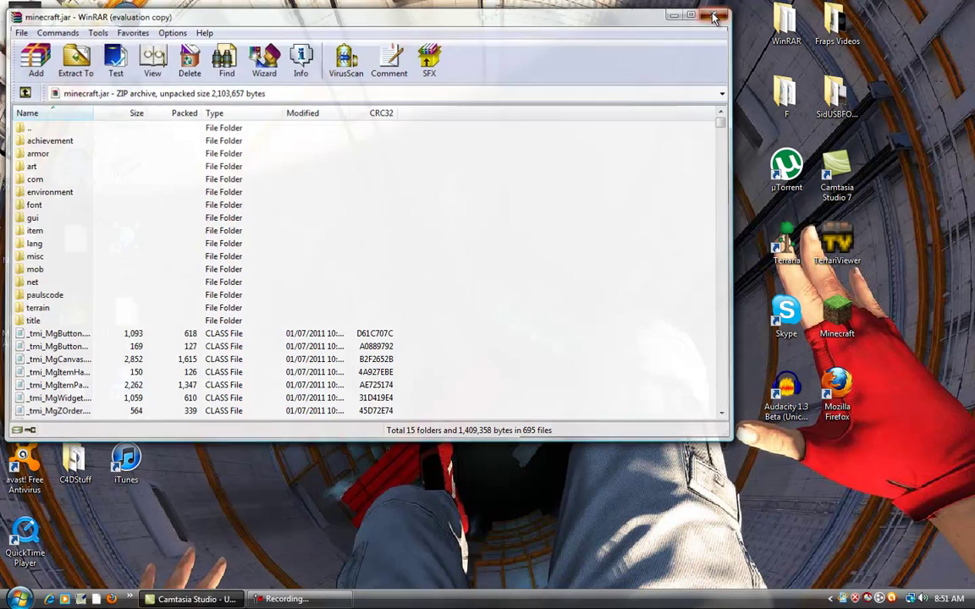
- Start Minecraft from the desktop and log in with the remembered account credentials
double_click(834, 330)
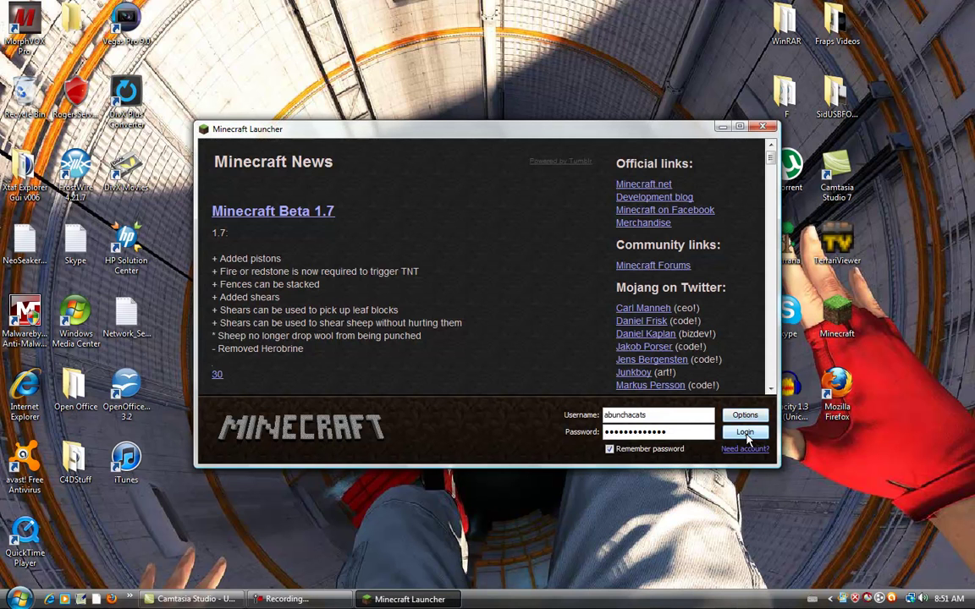
click(745, 433)
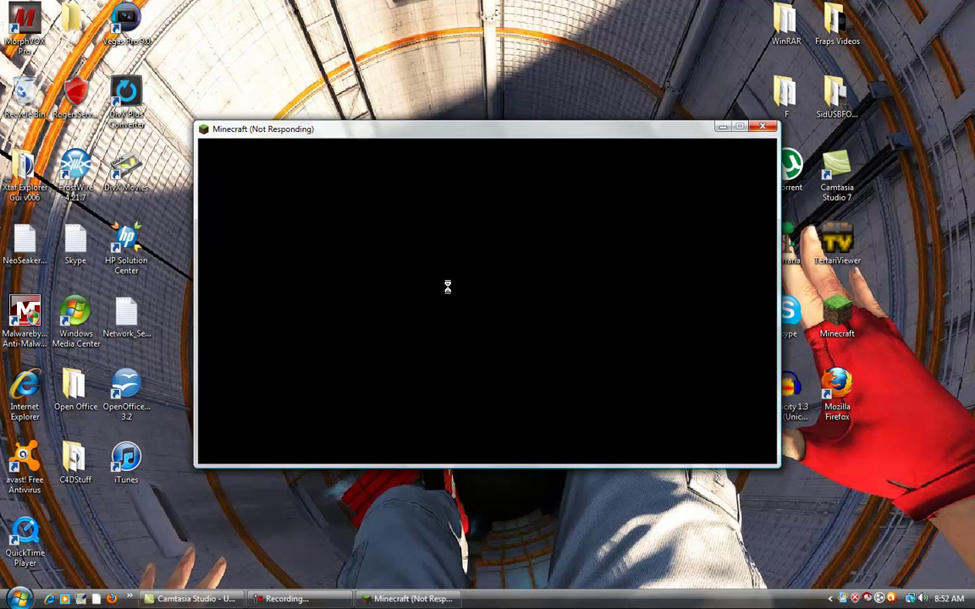
- Load the singleplayer world ModsNSTUFF from the Minecraft title screen
mouse_move(518, 131)
mouse_down()
mouse_move(499, 109)
mouse_move(513, 124)
mouse_up()
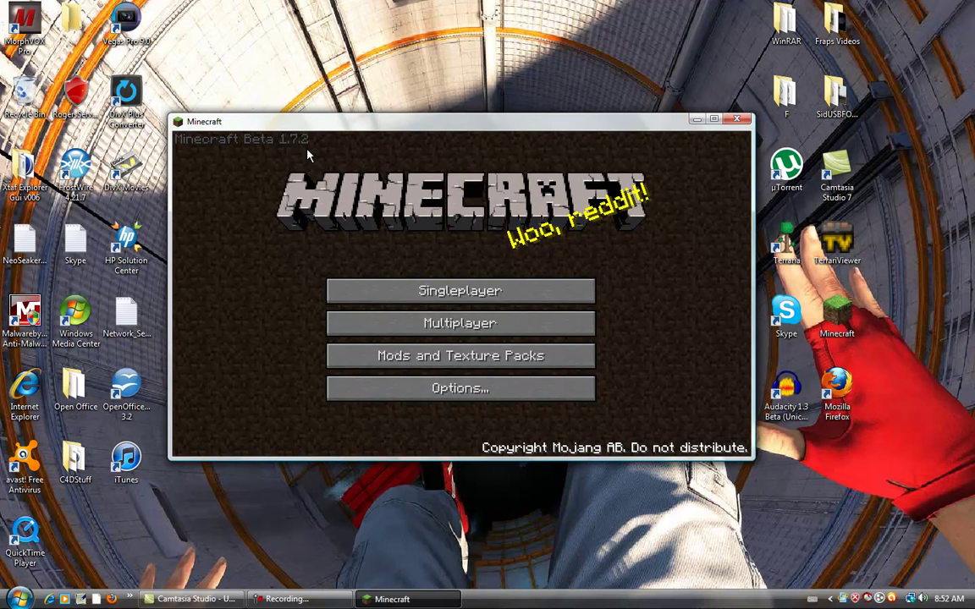
click(362, 290)
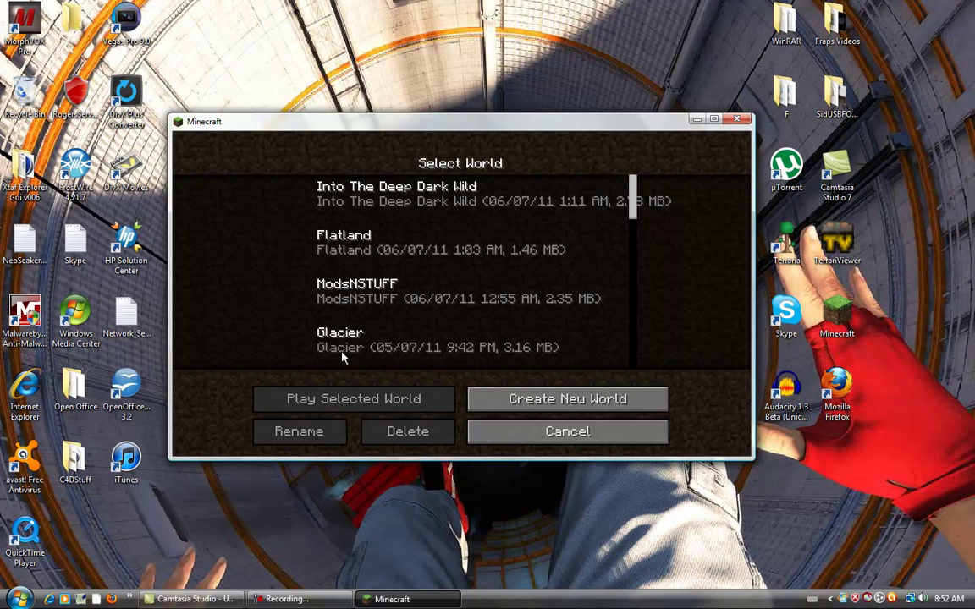
click(389, 293)
click(324, 396)
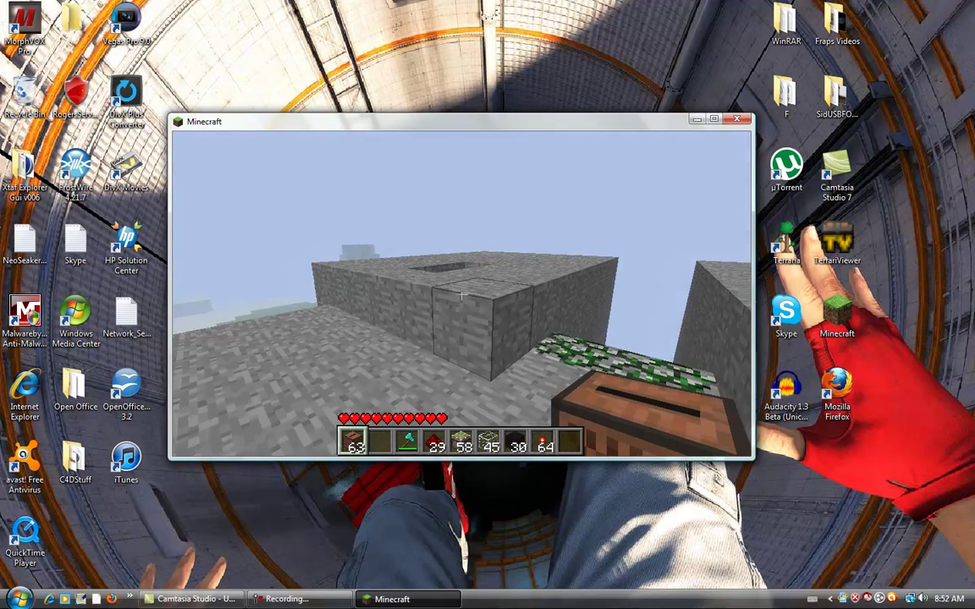
- Open the player inventory and toggle the TooManyItems overlay on and off several times, leaving it hidden
key(e)
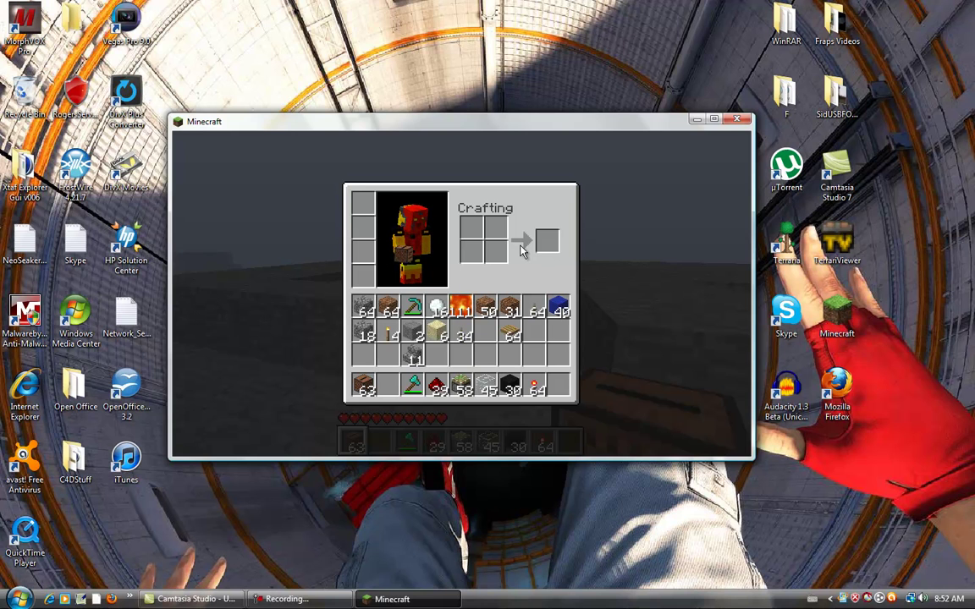
key(o)
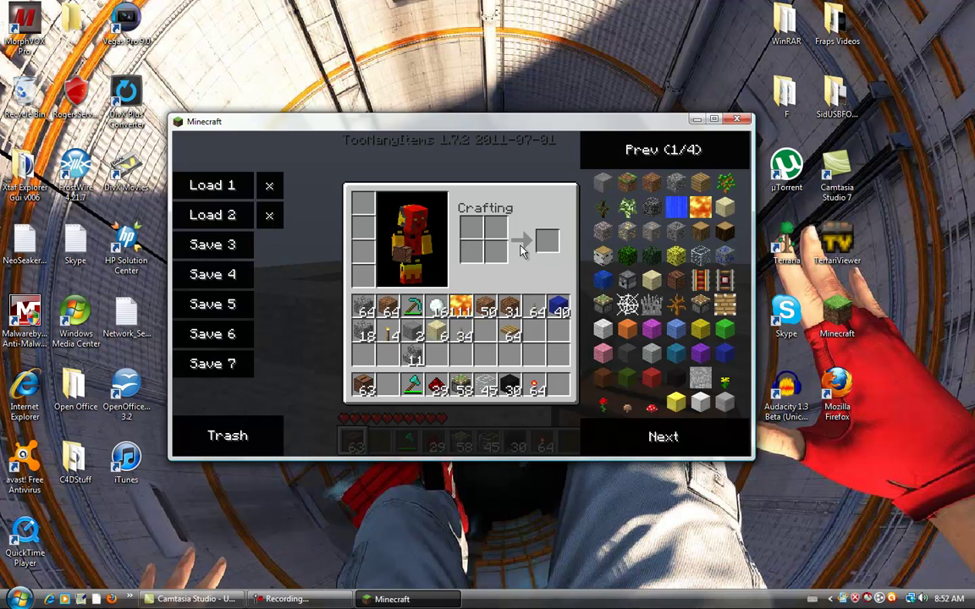
key(o)
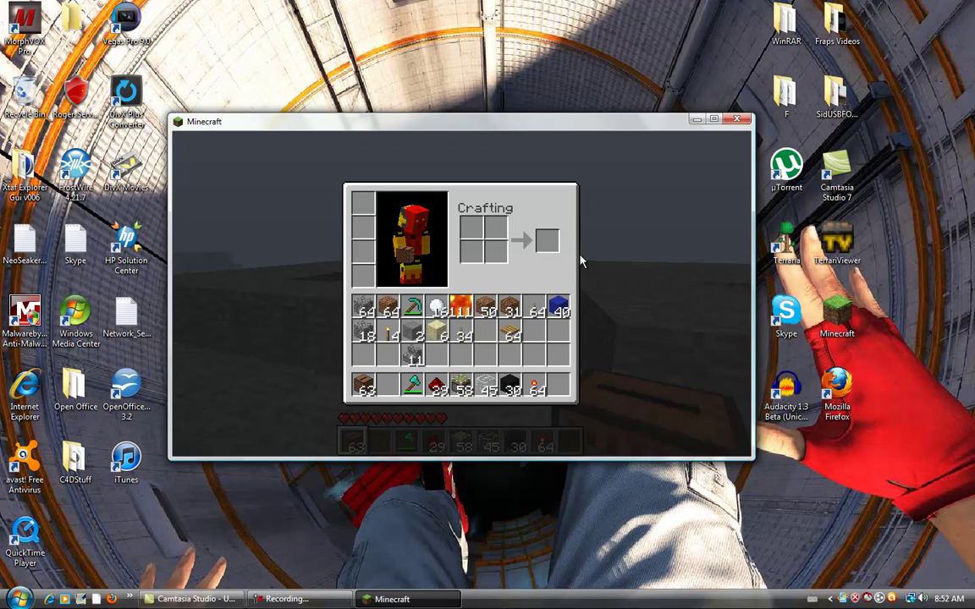
key(o)
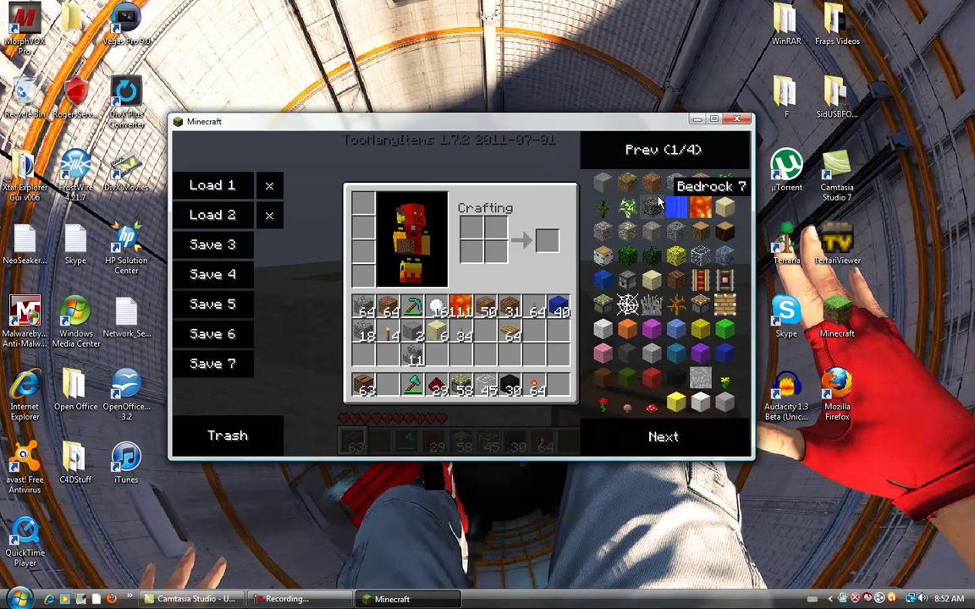
key(o)
key(o)
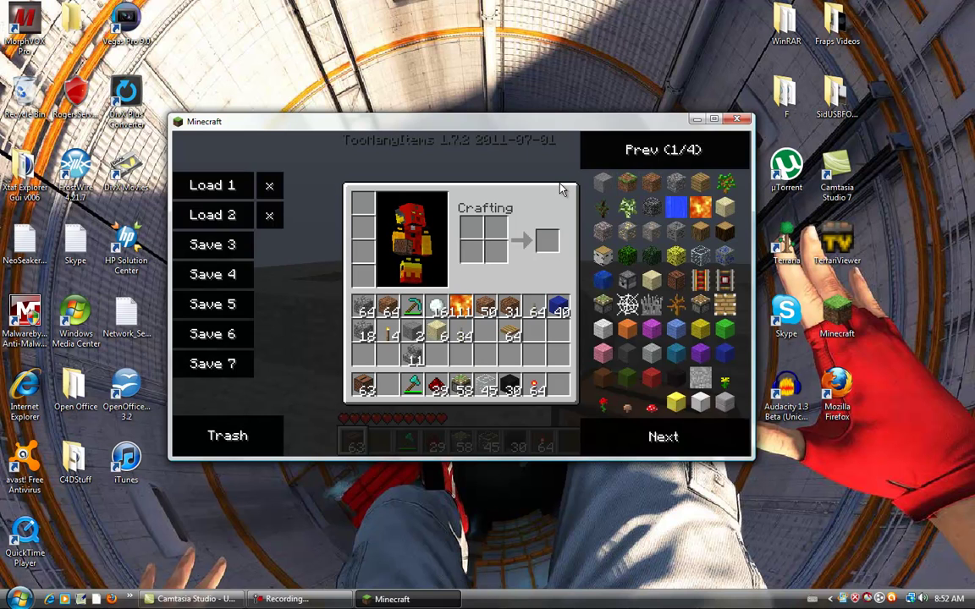
key(o)
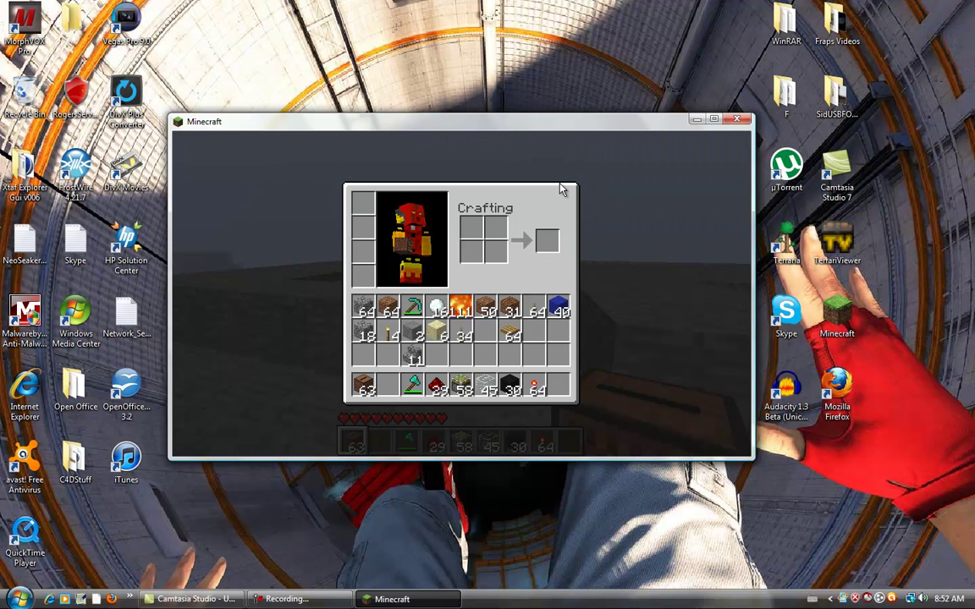